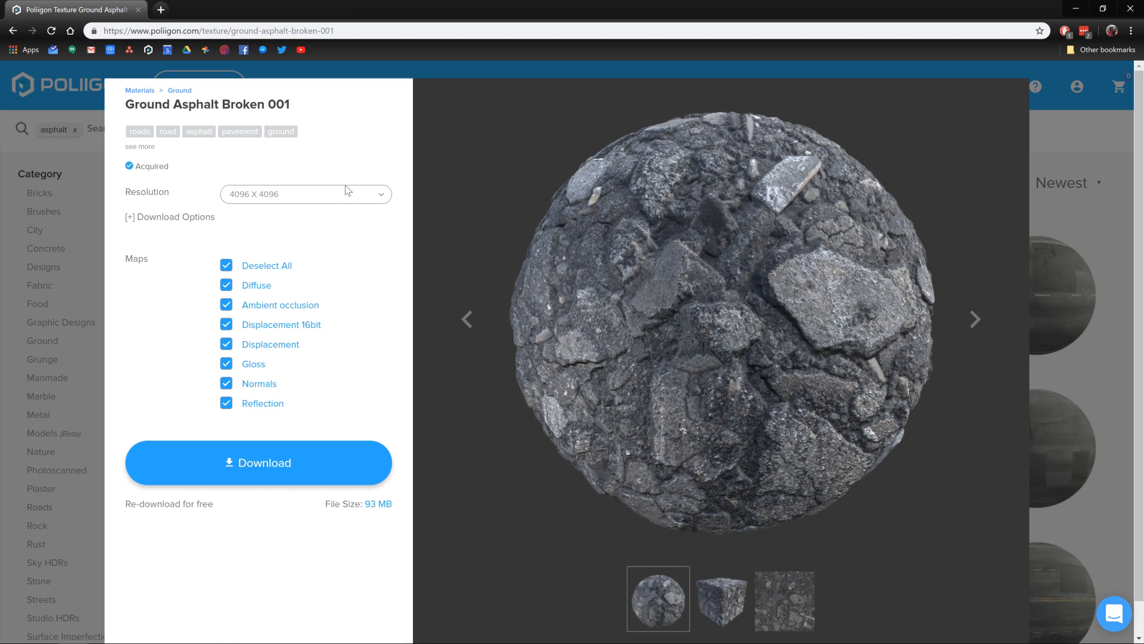
Check the download resolutions offered for the Ground Asphalt Broken 001 texture on Poliigon.
left_click(322, 199)
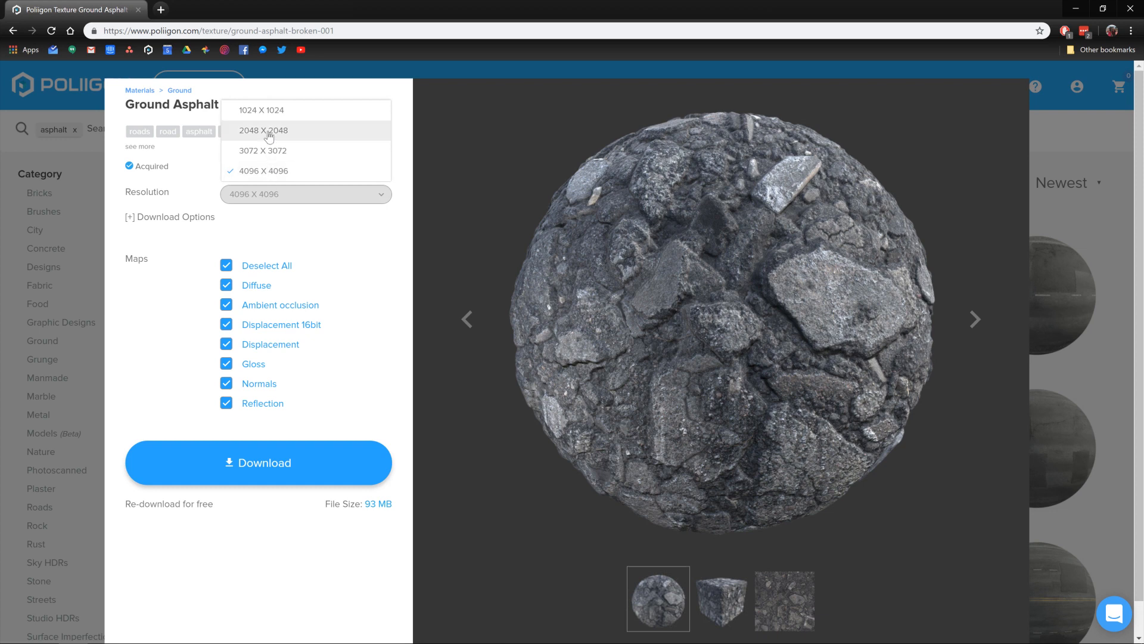
left_click(351, 235)
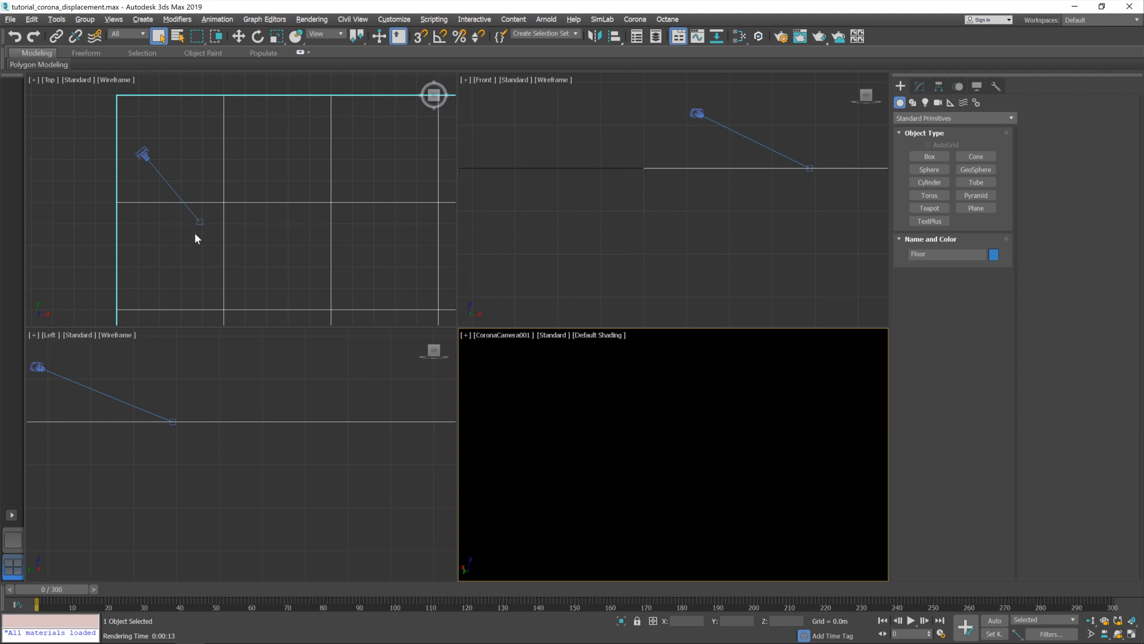
Switch to 3ds Max, open the Poliigon Material Converter and deselect all listed materials.
left_click(758, 37)
left_click_drag(586, 162, 691, 107)
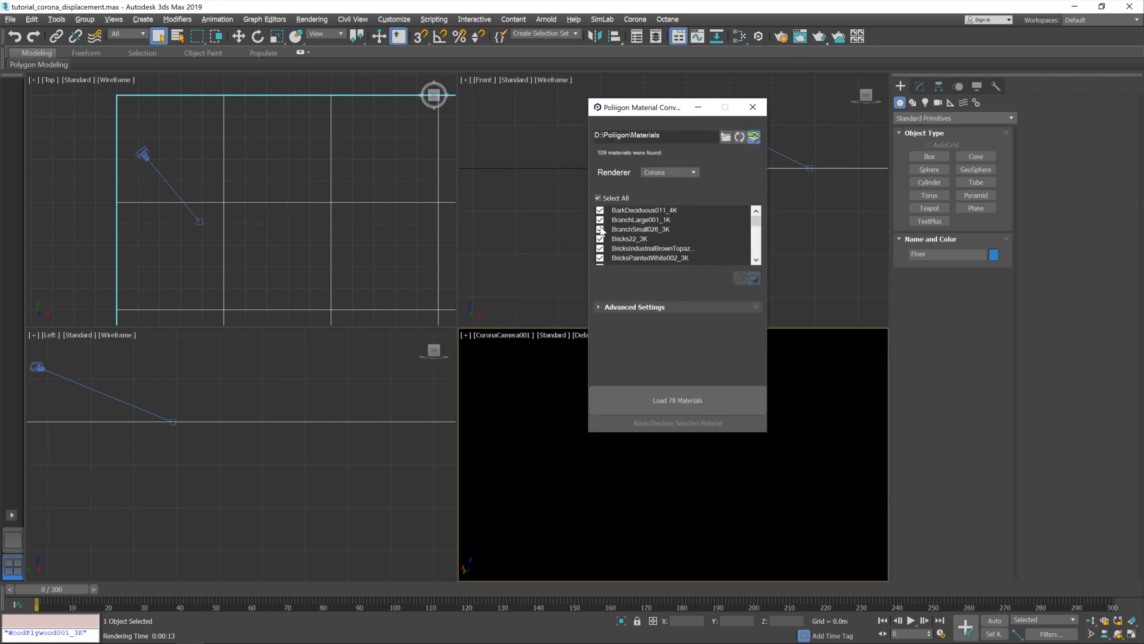
left_click(598, 198)
Load only the GroundAsphaltBroken001_4K material for the Corona renderer and close the converter.
left_click(756, 260)
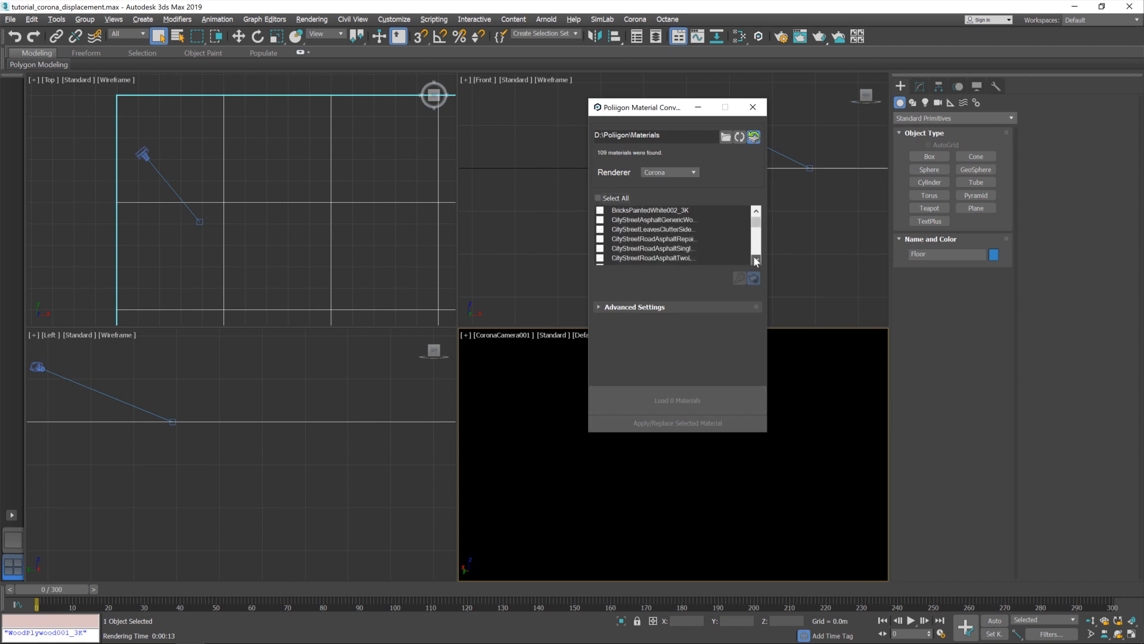
left_click(756, 259)
left_click(756, 260)
left_click(755, 259)
left_click(755, 260)
left_click(755, 260)
left_click(756, 260)
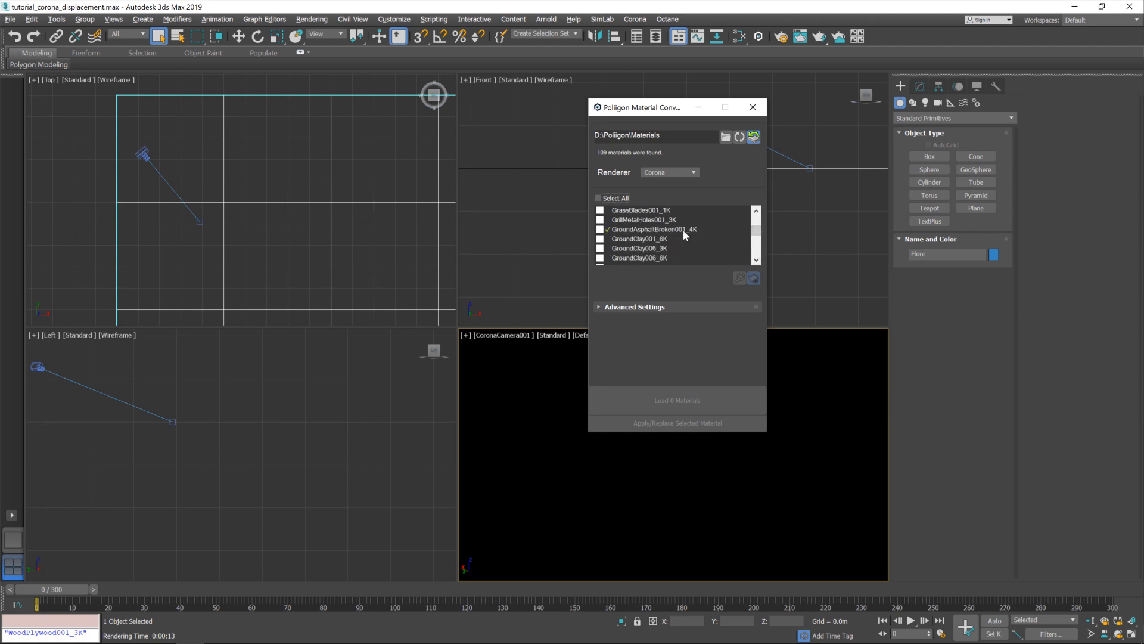
left_click(601, 229)
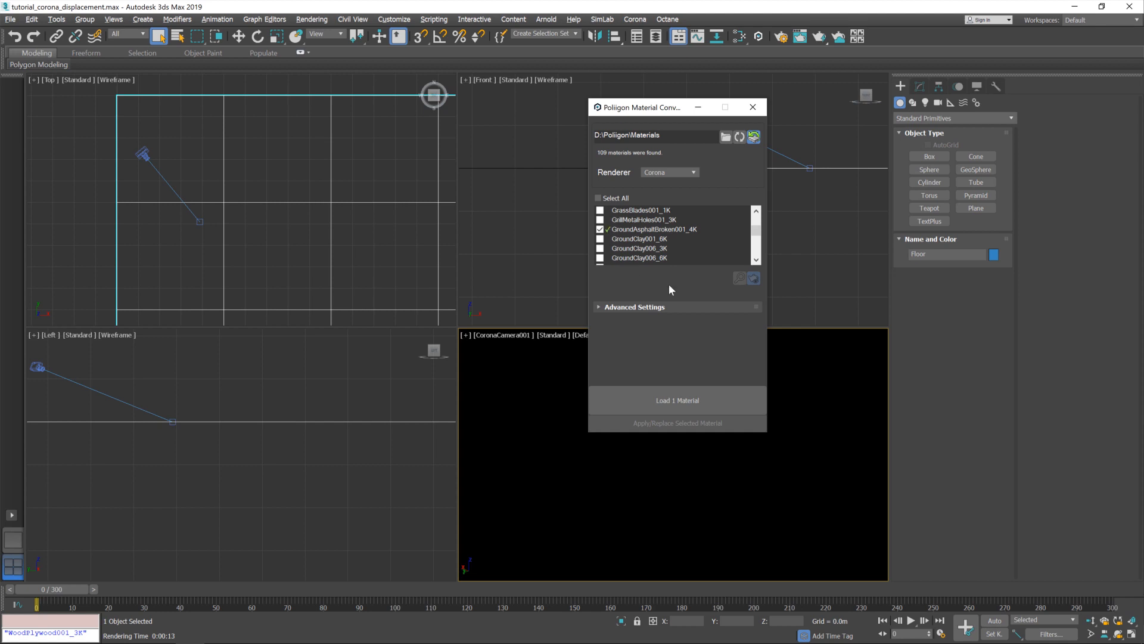
left_click(666, 405)
left_click(605, 366)
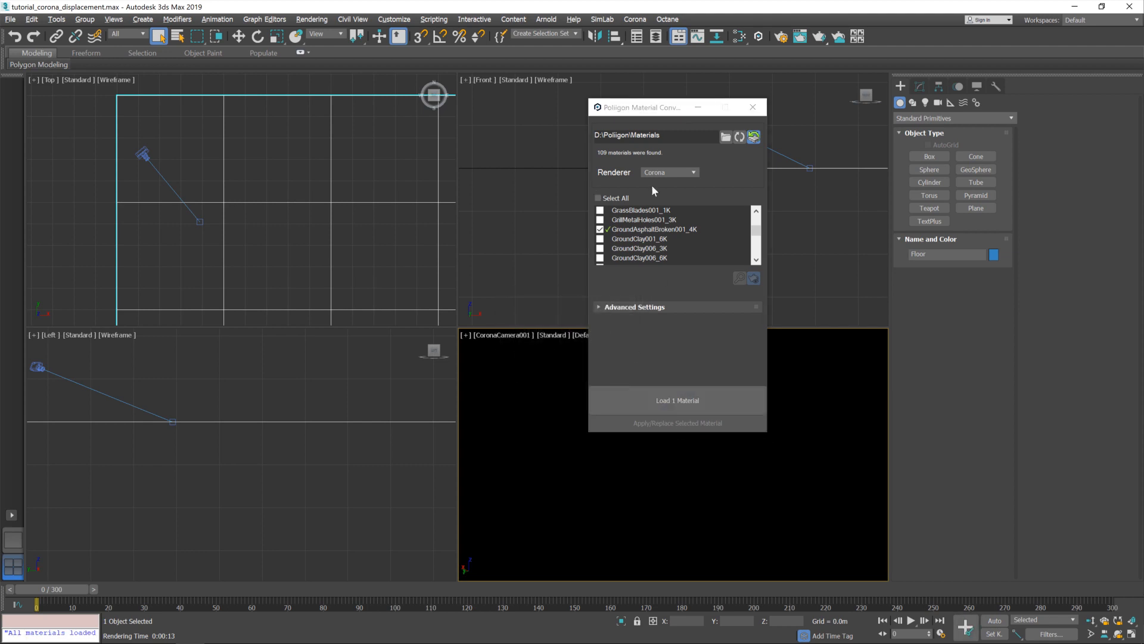
left_click(752, 107)
Open the Slate Material Editor and place GroundAsphaltBroken001_4K from the temporary library in the node view.
left_click(740, 36)
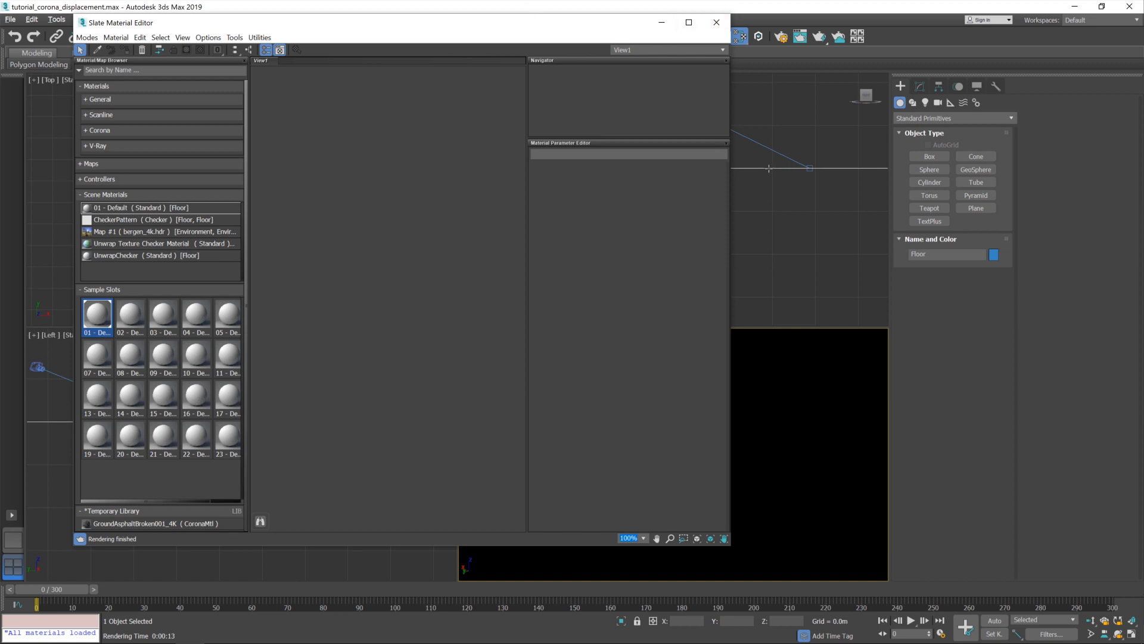
left_click_drag(523, 27, 557, 51)
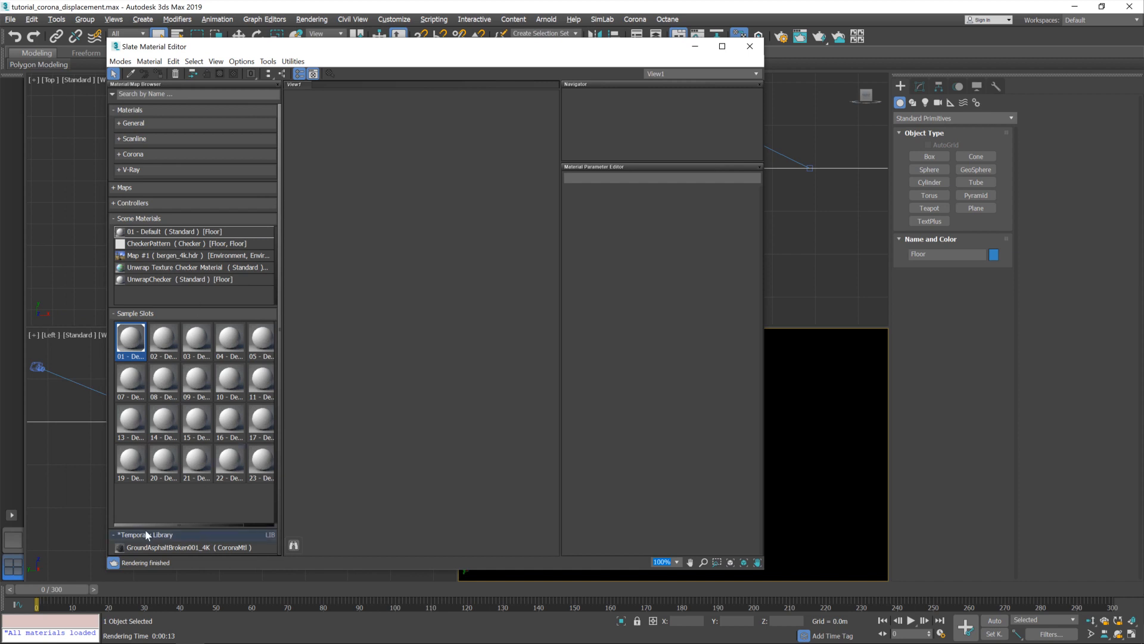
left_click(143, 547)
left_click_drag(142, 545, 451, 289)
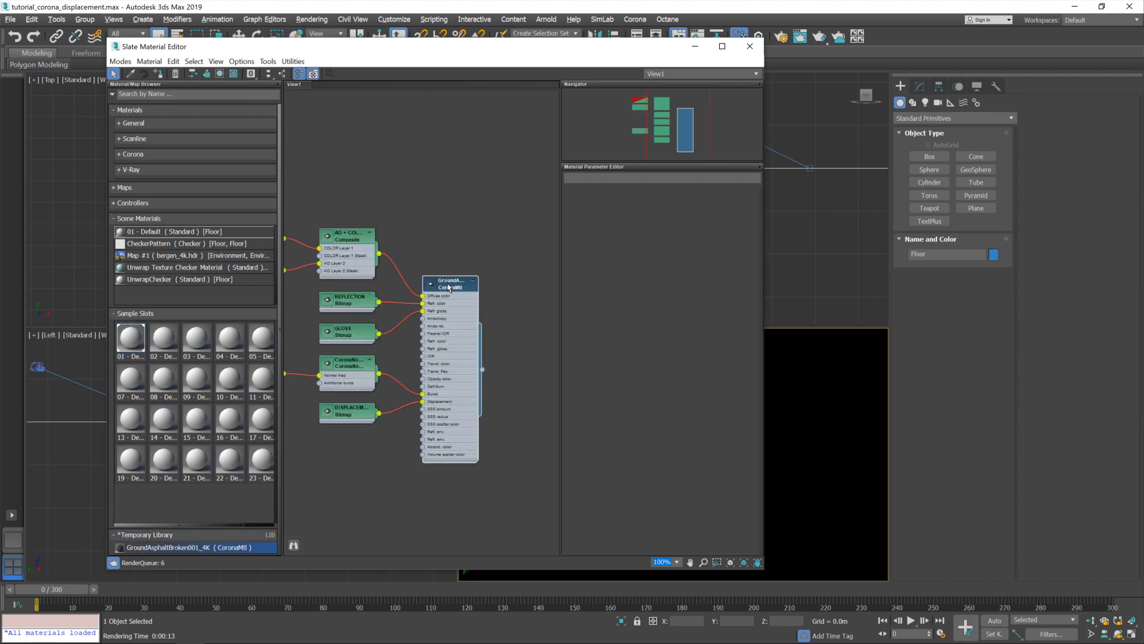
Assign the GroundAsphaltBroken001_4K material to the selected floor and close the material editor.
middle_click_drag(447, 252, 499, 229)
right_click(504, 267)
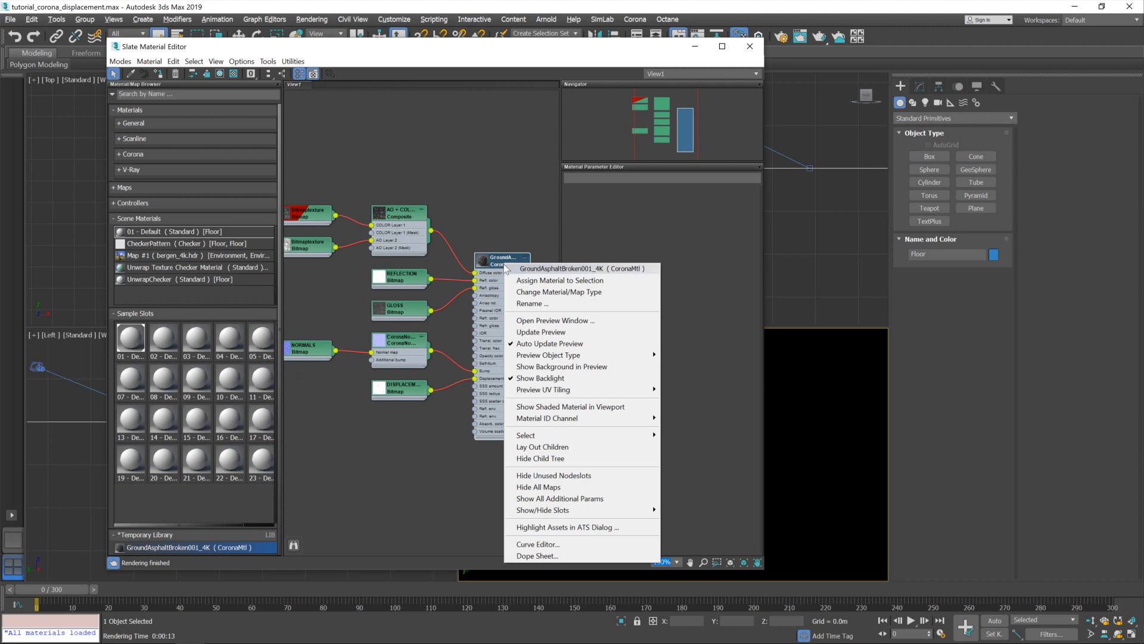
left_click(533, 281)
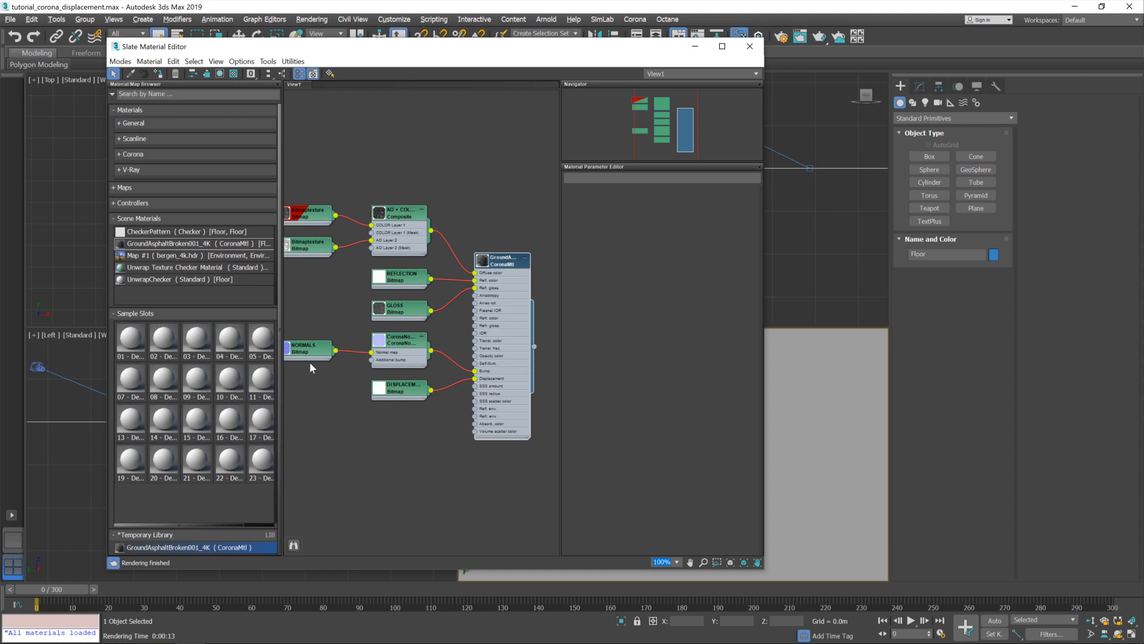
mouse_move(403, 394)
left_mouse_down()
mouse_move(382, 407)
mouse_move(403, 401)
left_mouse_up()
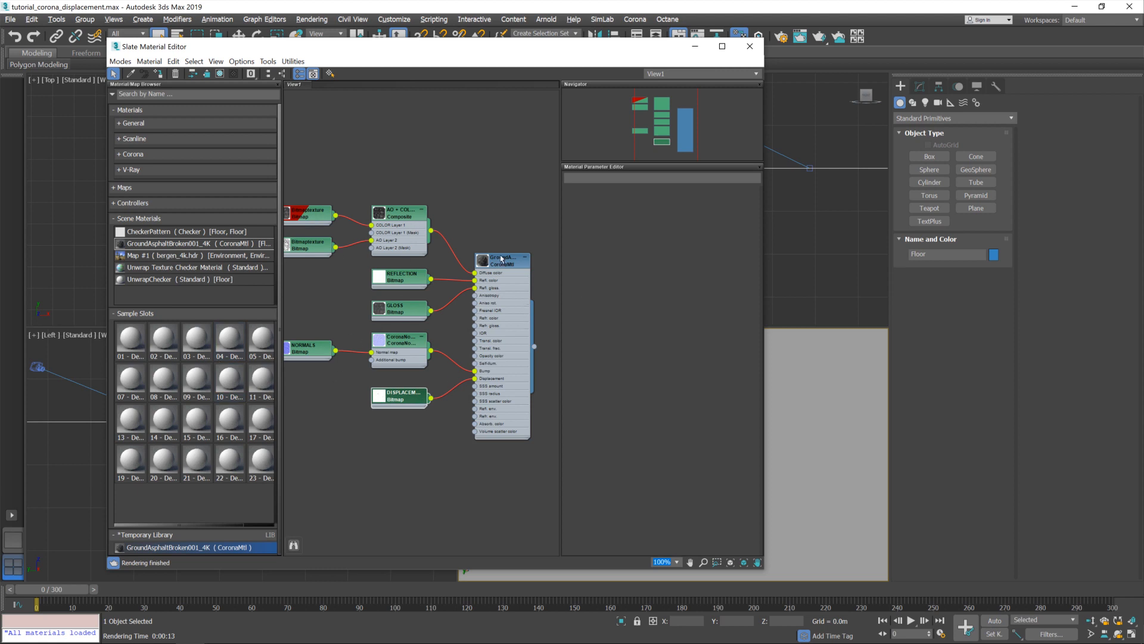
left_click(750, 46)
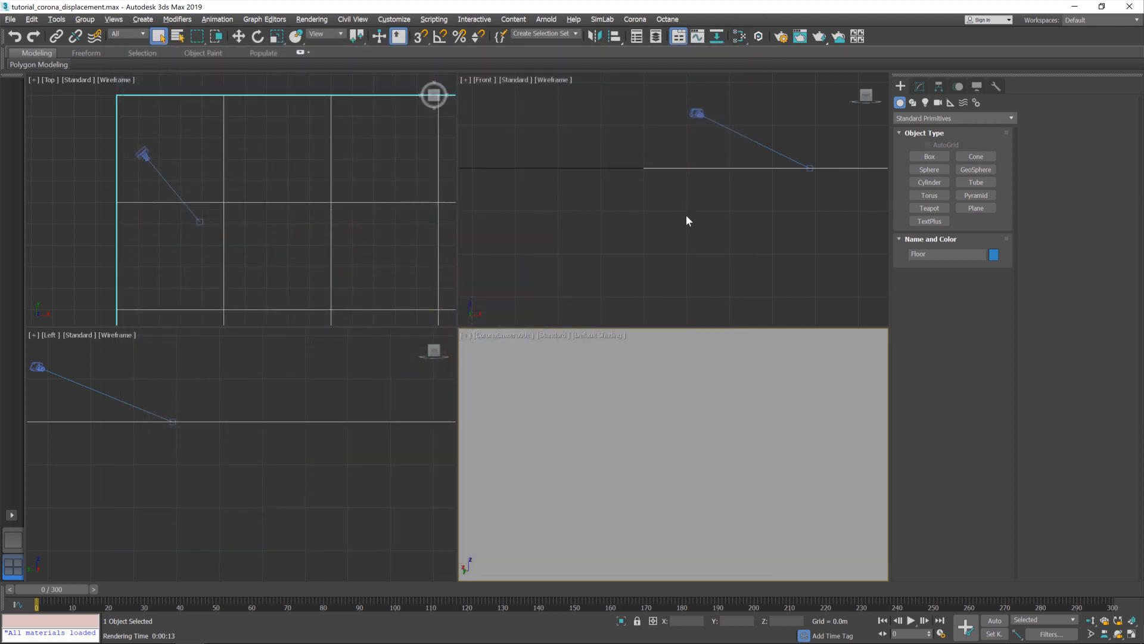
Test-render the floor from CoronaCamera001, then stop the render and close its window.
left_click(820, 38)
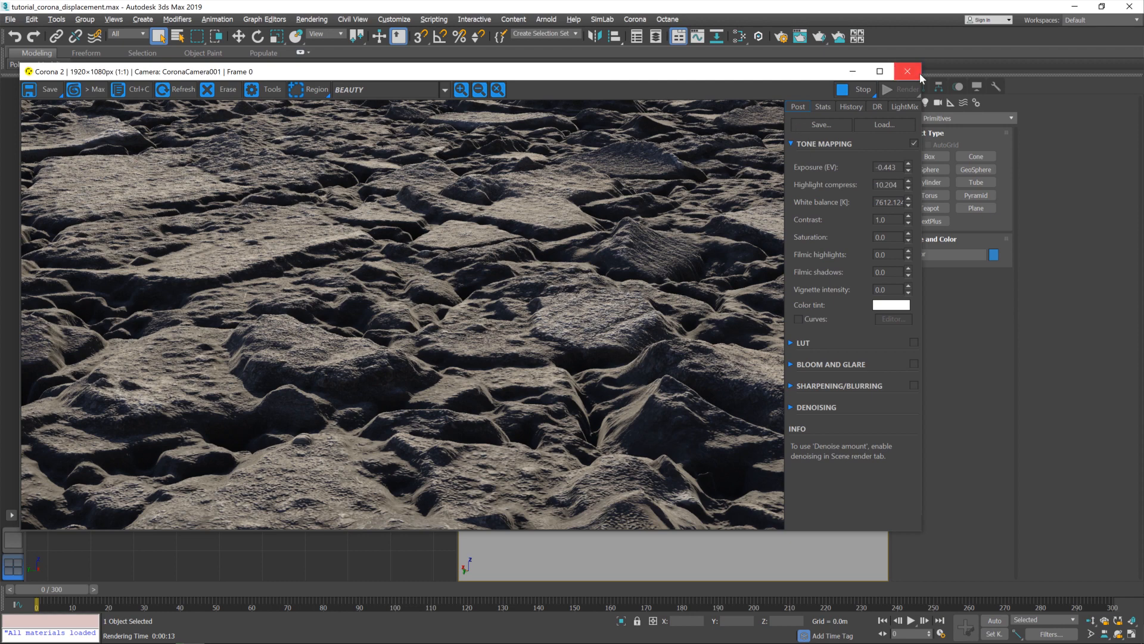
left_click(896, 70)
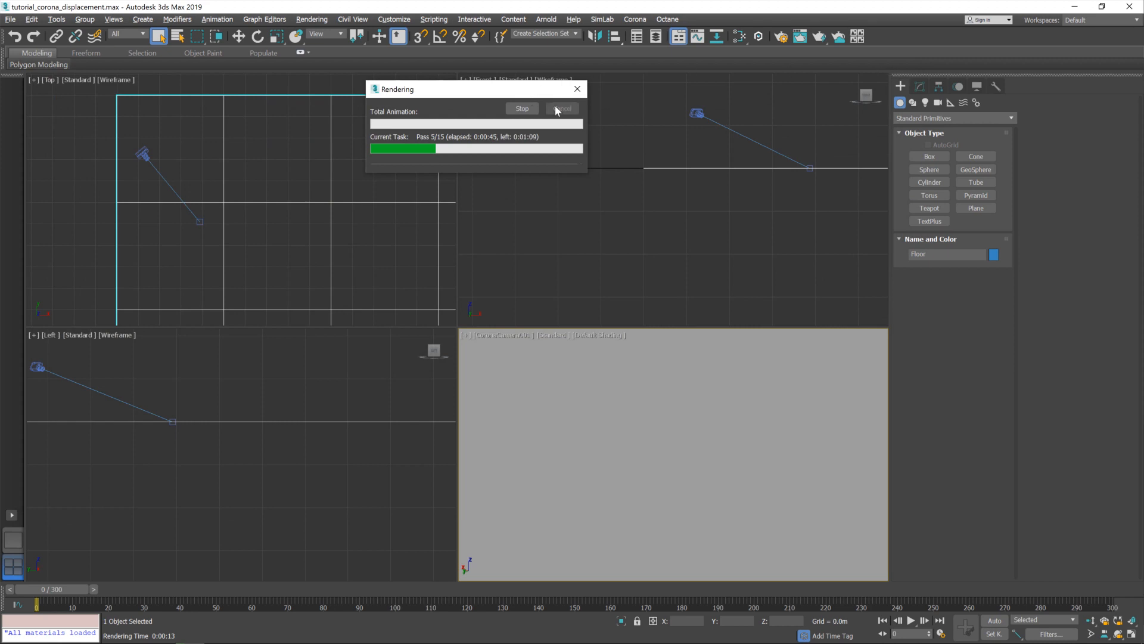
left_click(577, 89)
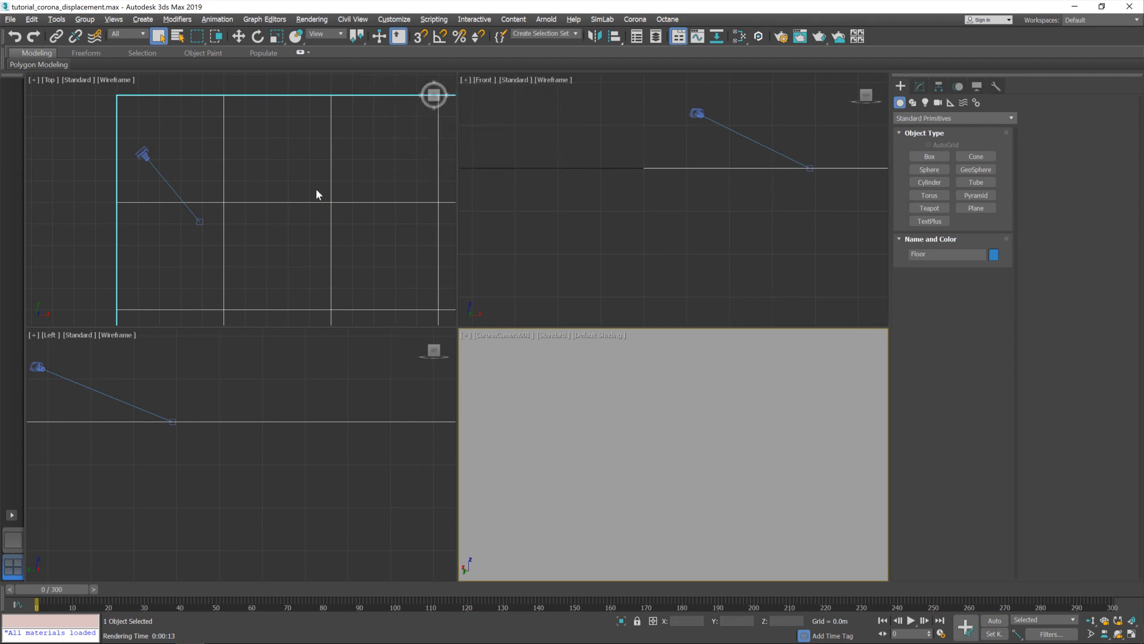
Examine the floor's modifiers and the displacement settings of the GroundAsphaltBroken001_4K material.
left_click(920, 86)
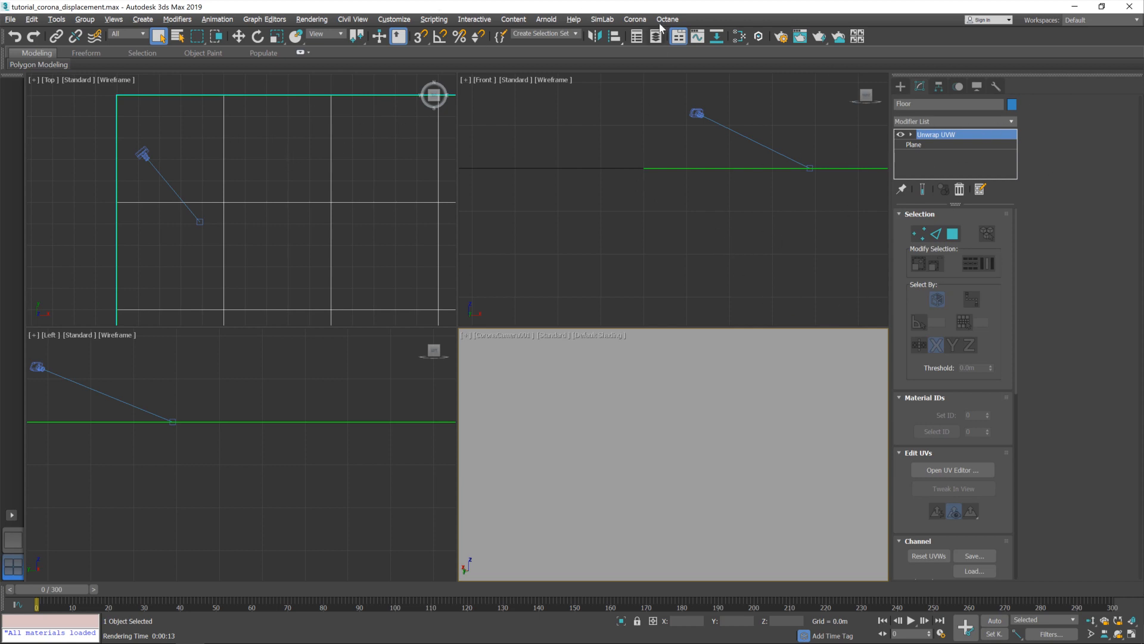
left_click(739, 37)
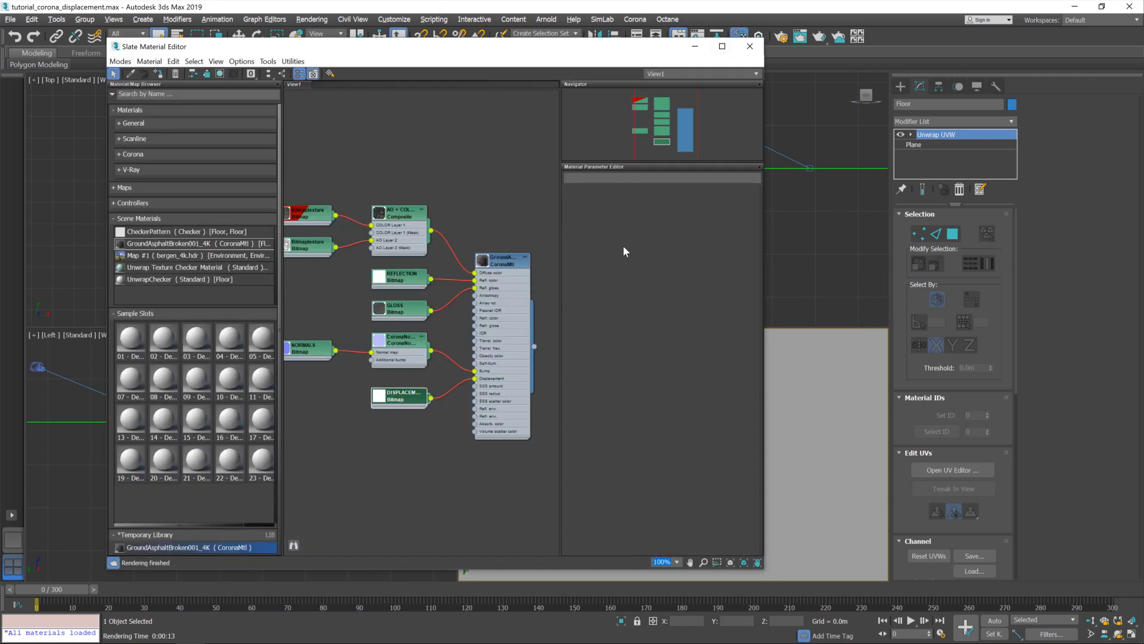
left_click(504, 266)
double_click(501, 267)
scroll(677, 432, "down", 3)
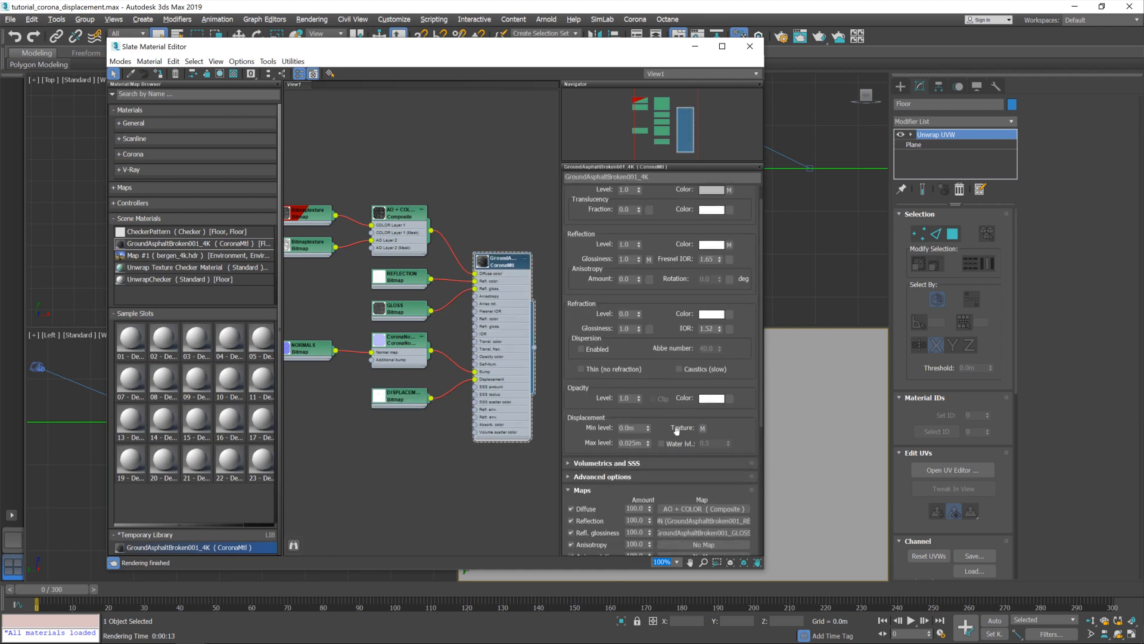
scroll(607, 407, "down", 3)
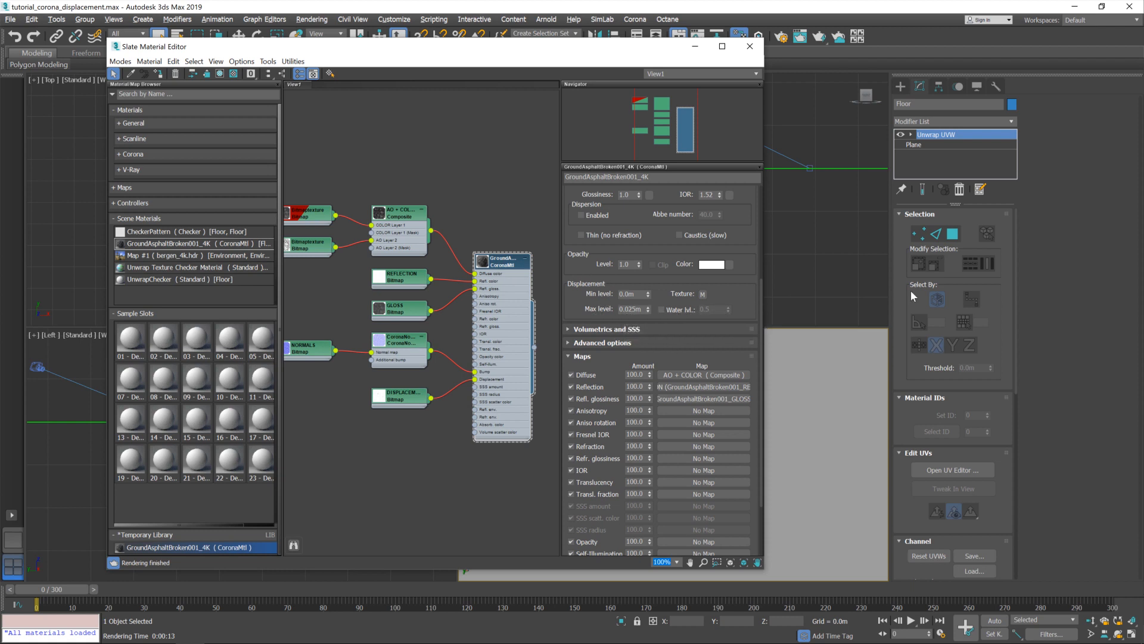
Add a CoronaDisplacementMod modifier to the floor and close the material editor.
left_click(1012, 123)
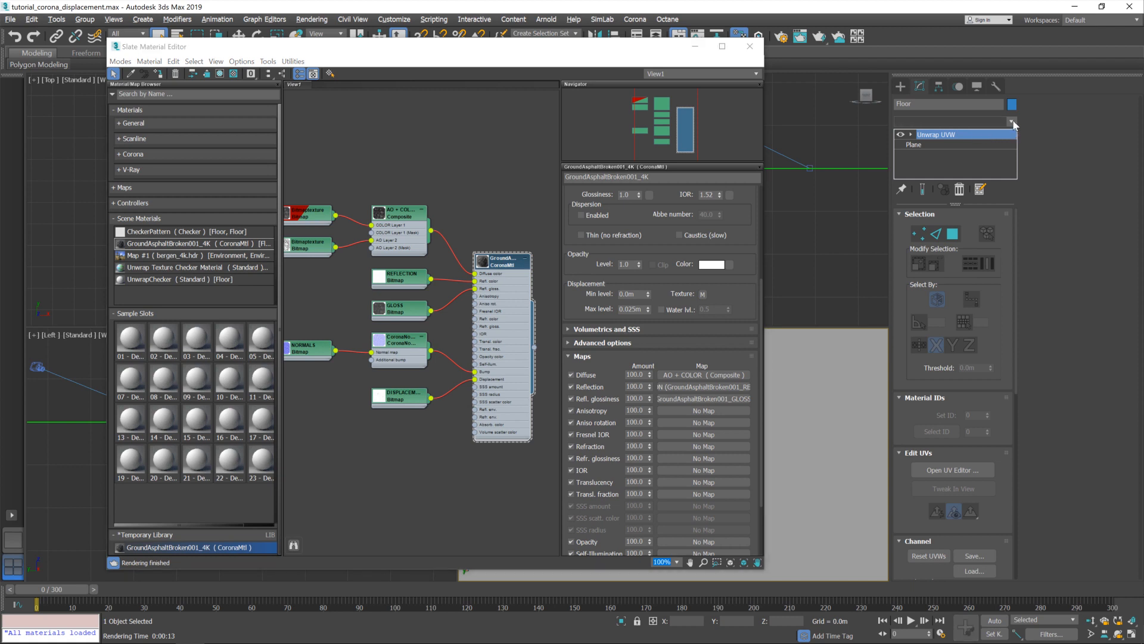
left_click_drag(1017, 155, 1002, 205)
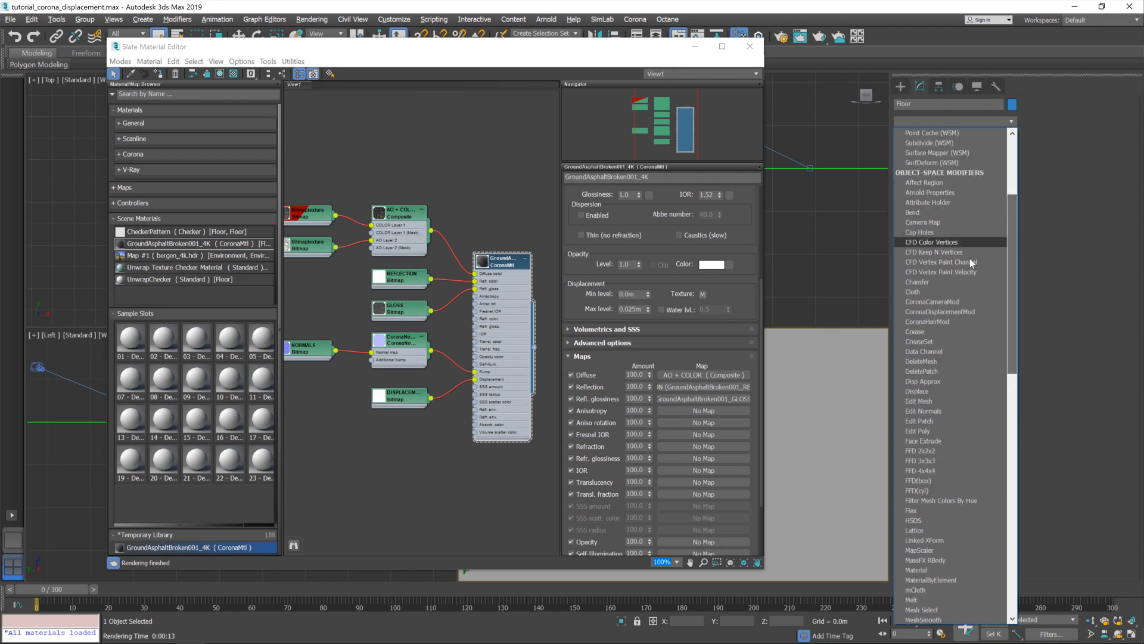
left_click(957, 313)
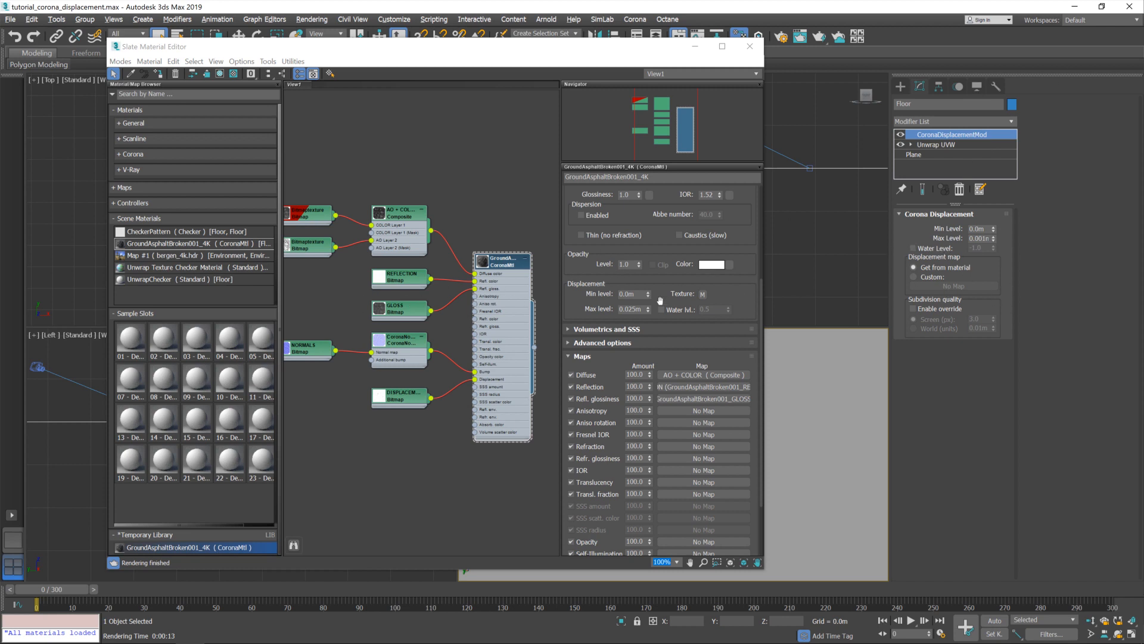
left_click(749, 46)
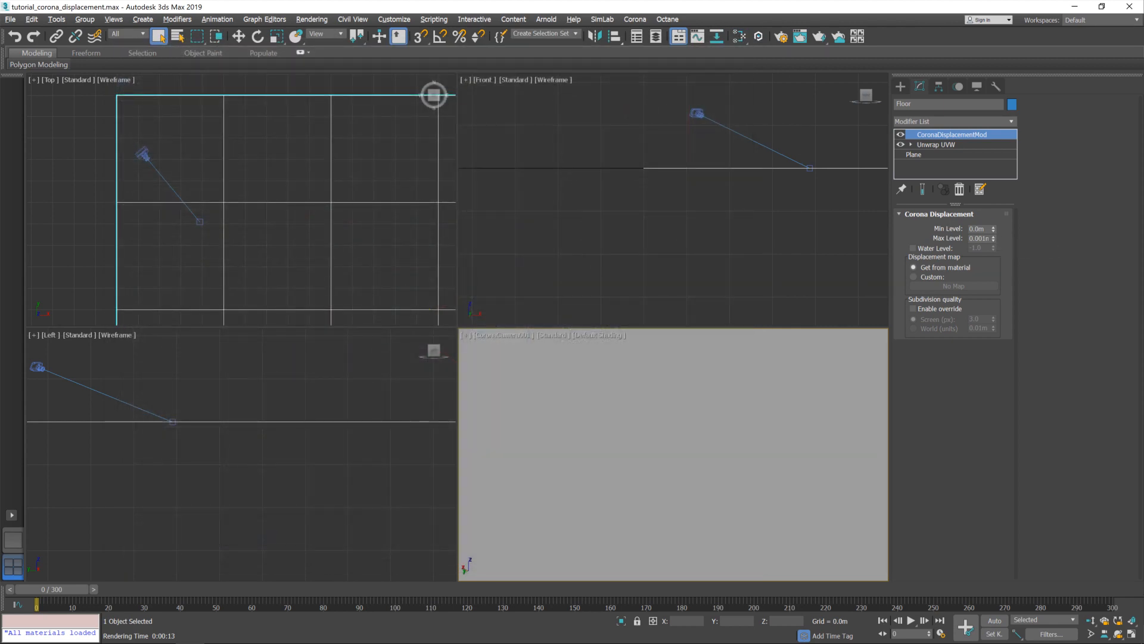
Set the Corona displacement modifier's maximum level to 0.04 m.
left_click(978, 239)
type("0.025")
key("BackSpace")
key("BackSpace")
type("4")
Enable the modifier's subdivision quality override and set its screen size to 2 px.
left_click(912, 309)
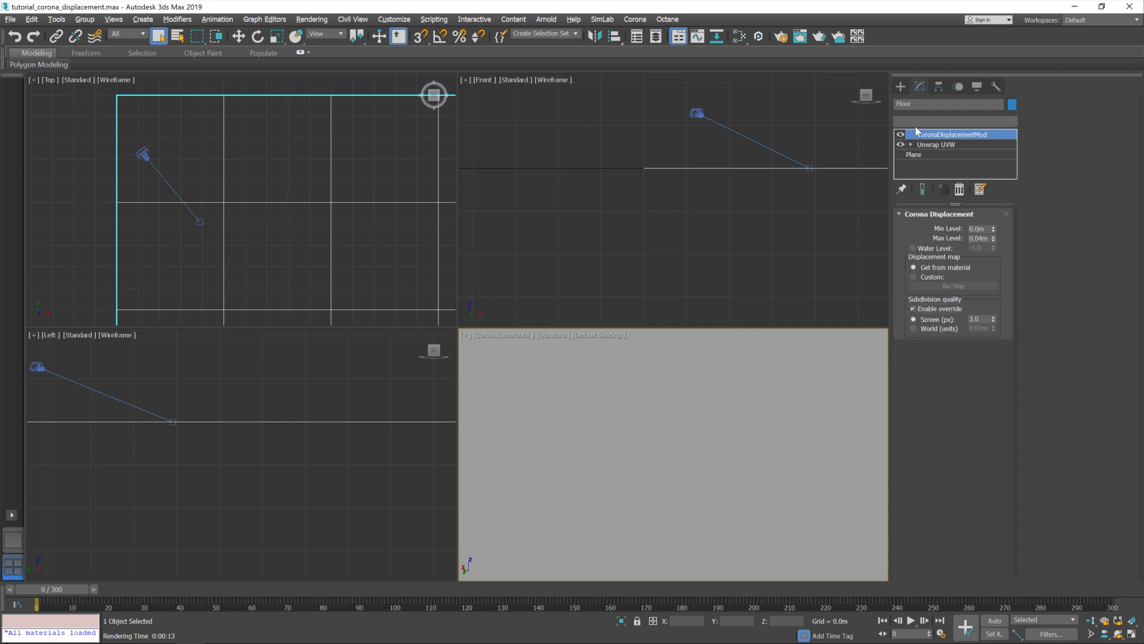
left_click(973, 319)
mouse_move(943, 324)
type("1")
key("Return")
Render the camera view again using the floor's Corona displacement modifier.
left_click(812, 37)
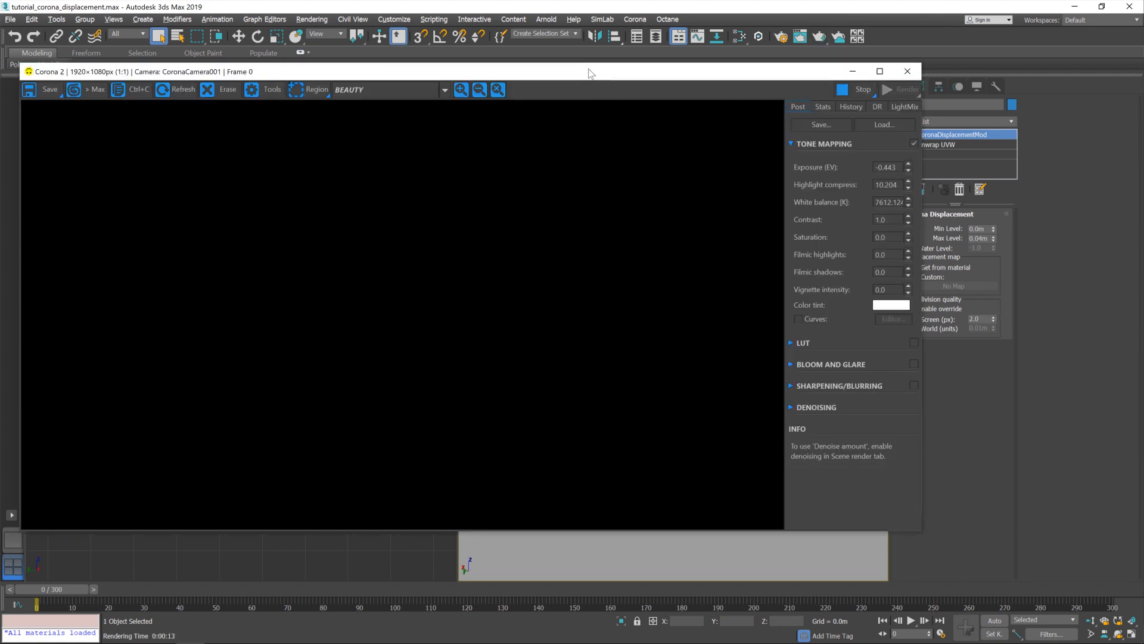
left_click_drag(589, 73, 625, 72)
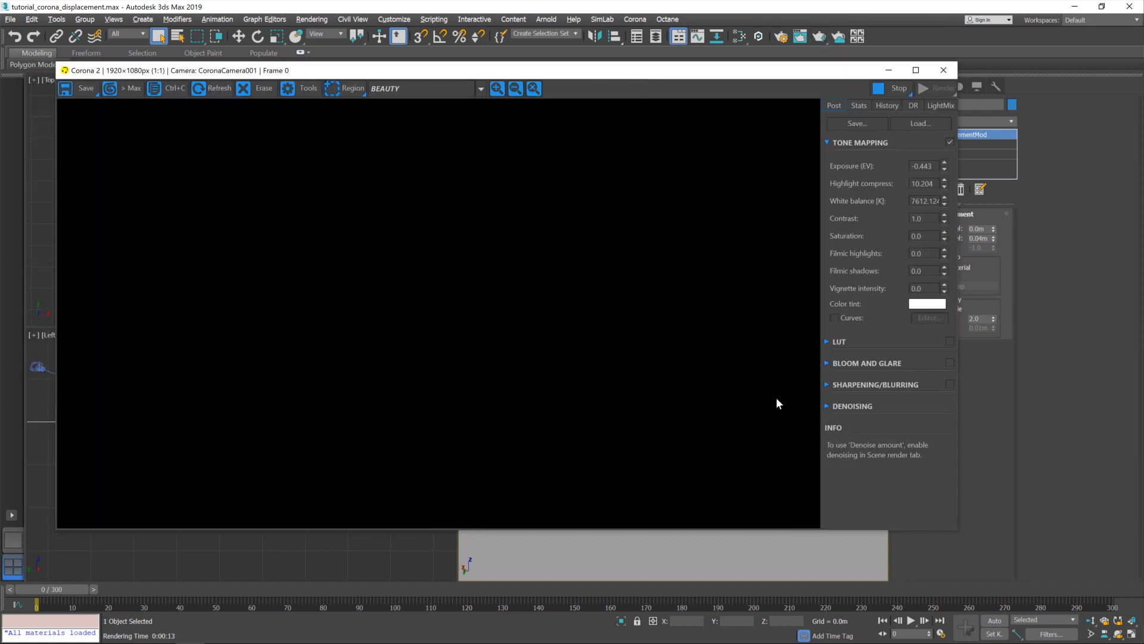